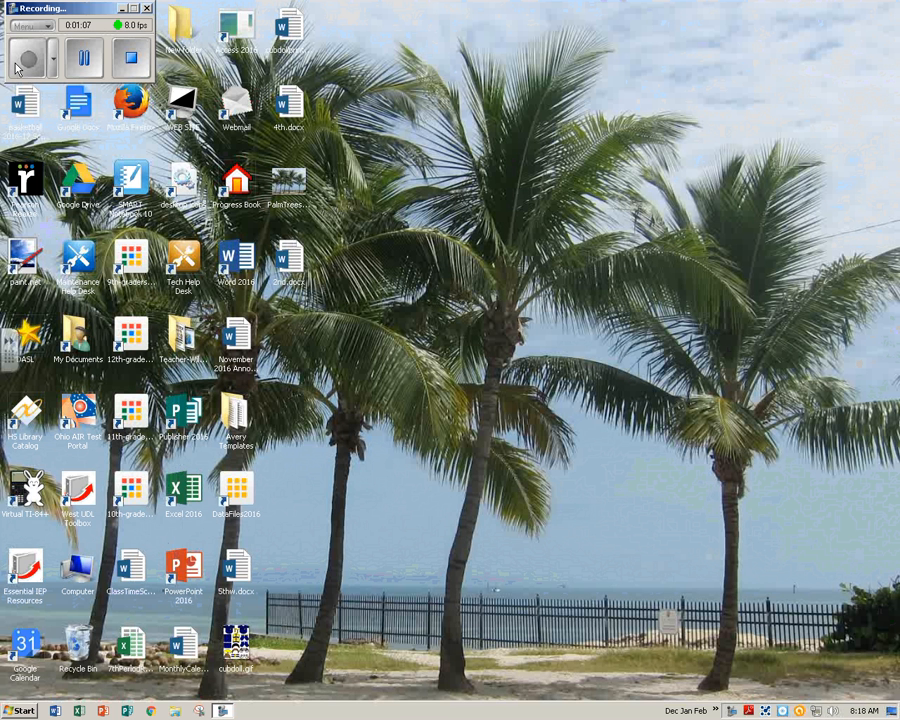
left_click(84, 56)
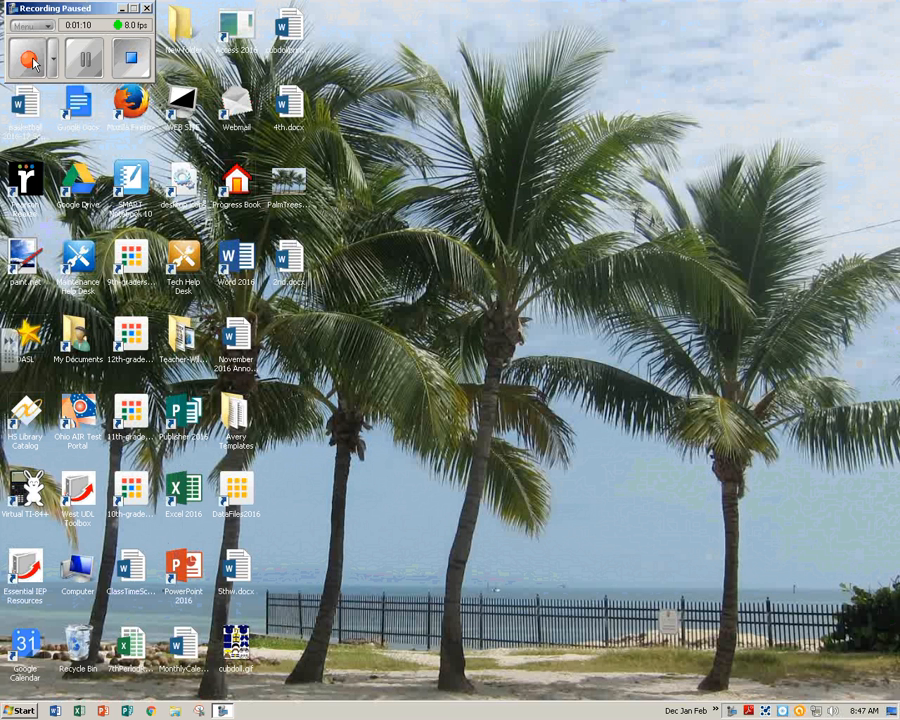
left_click(30, 60)
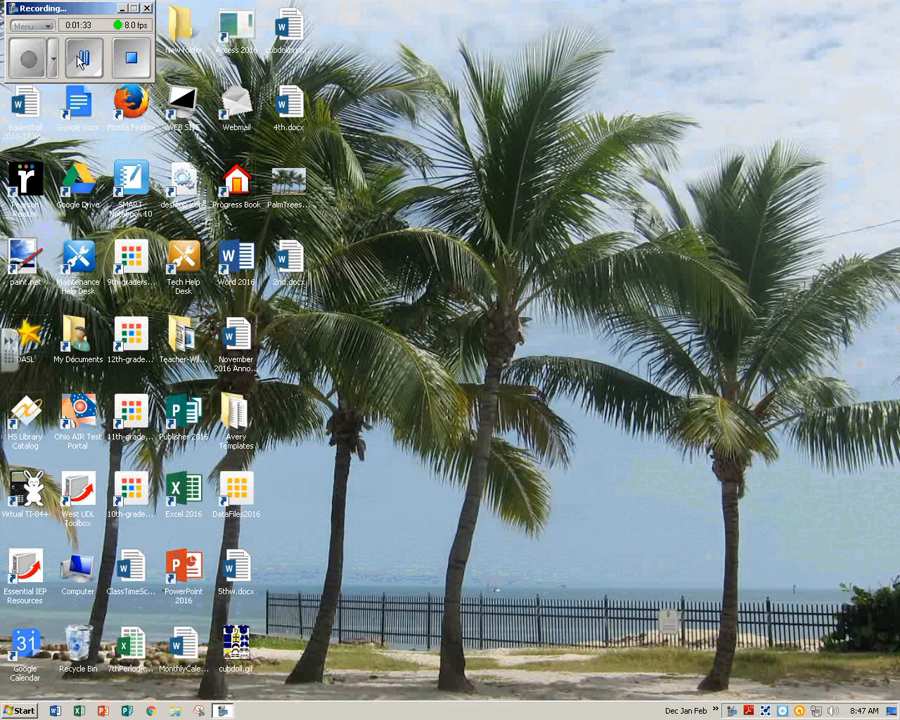
left_click(75, 60)
left_click(40, 62)
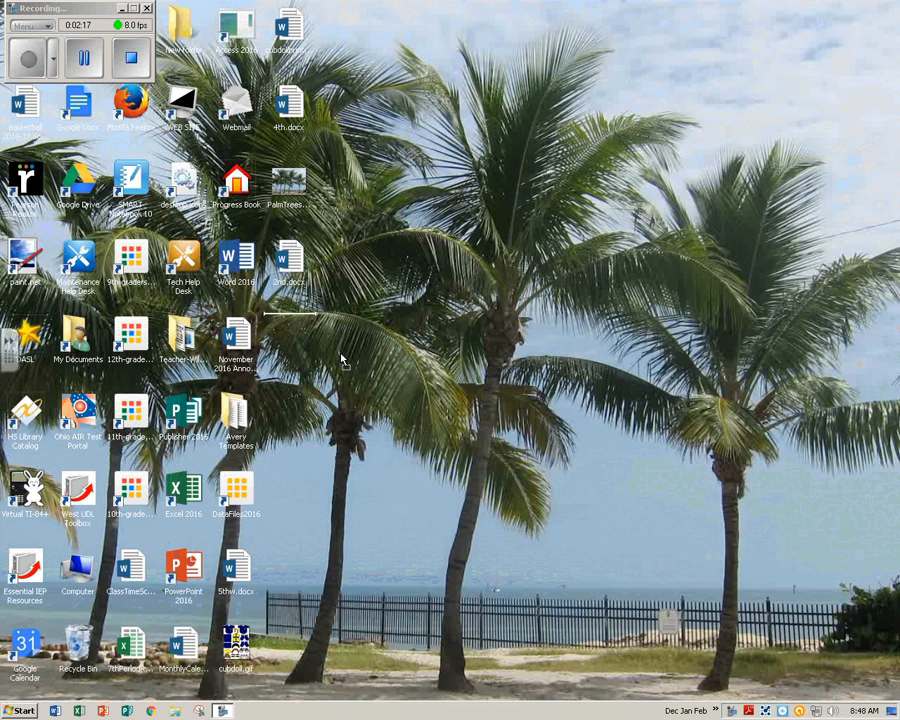
Open Word 2016 from the desktop shortcut and start a blank document.
left_click(236, 262)
double_click(233, 262)
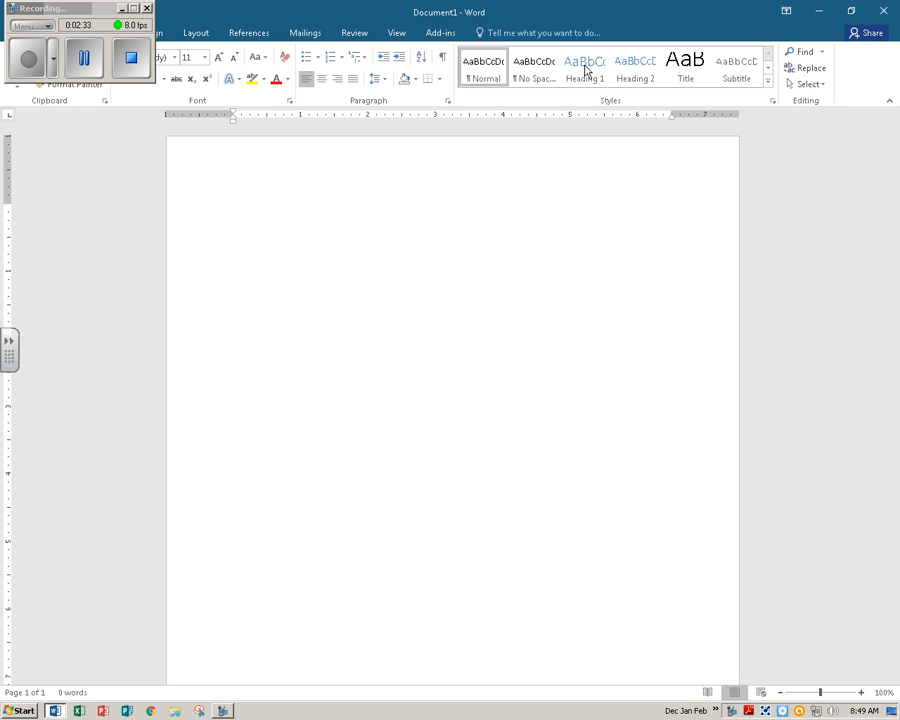
left_click_drag(85, 7, 95, 610)
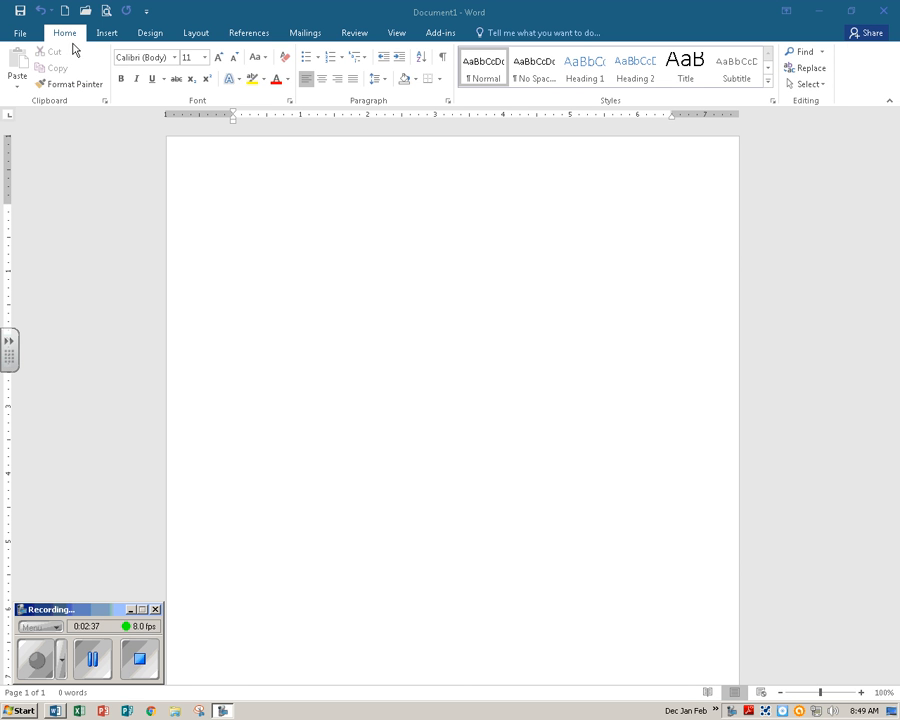
Open the Modify Style dialog for the Normal style.
left_click(486, 77)
right_click(485, 76)
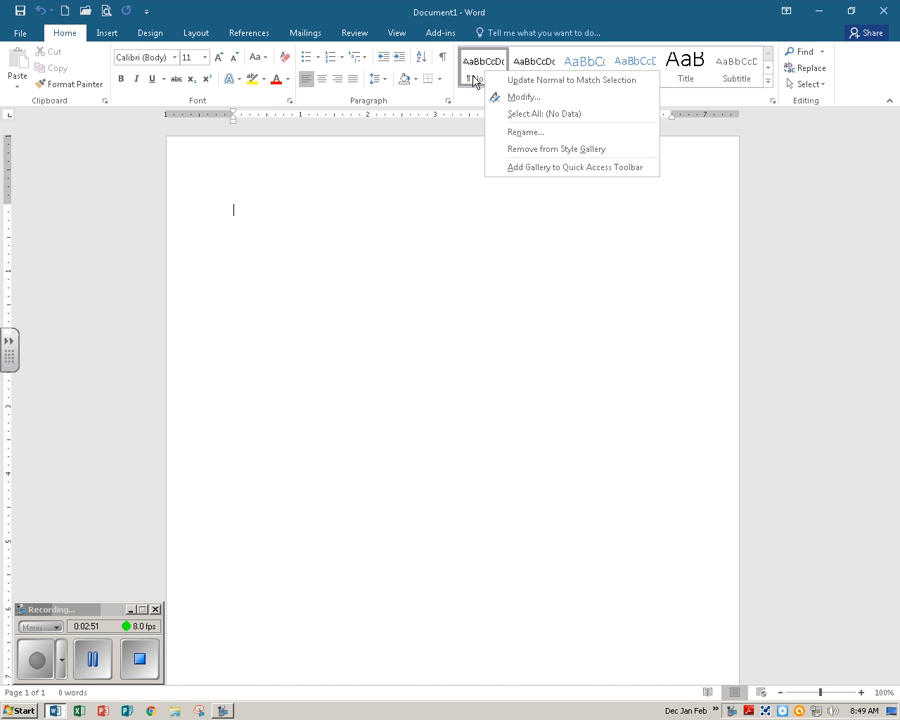
left_click(522, 97)
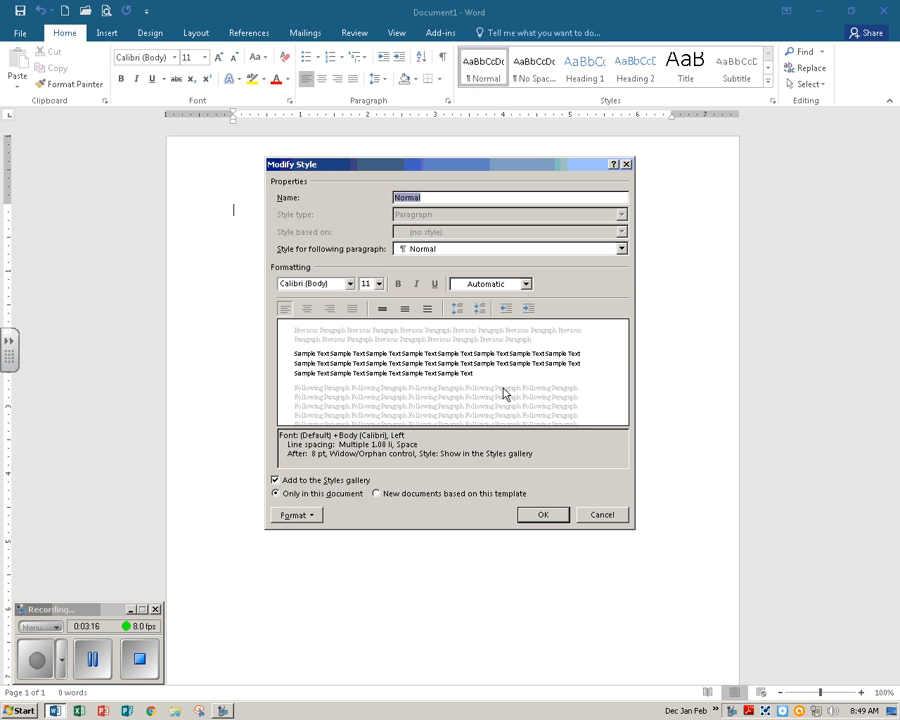
left_click(91, 656)
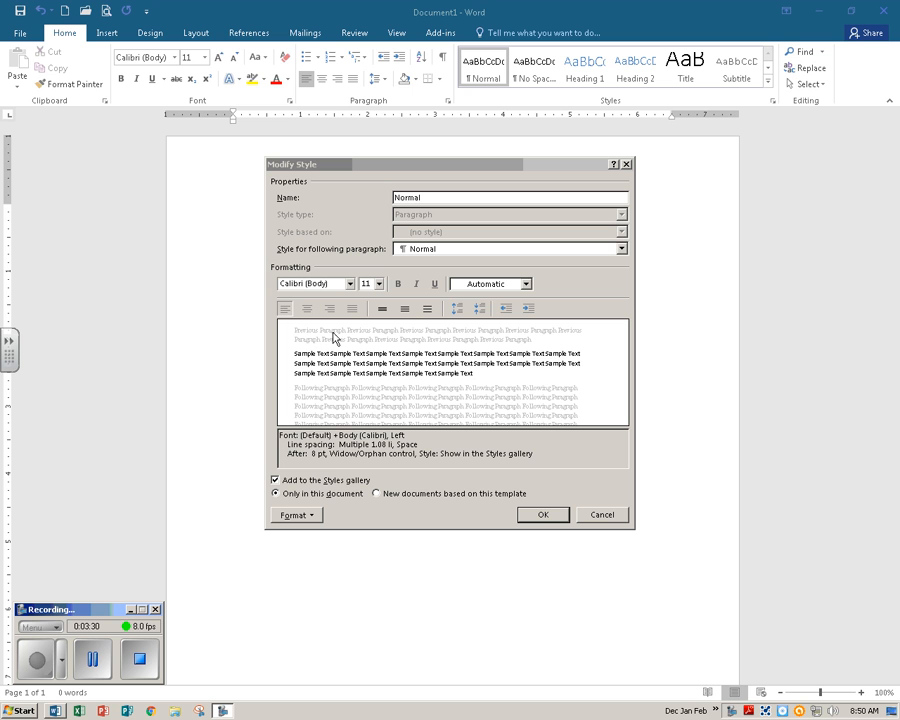
Set the Normal style's font to Times New Roman.
left_click(350, 285)
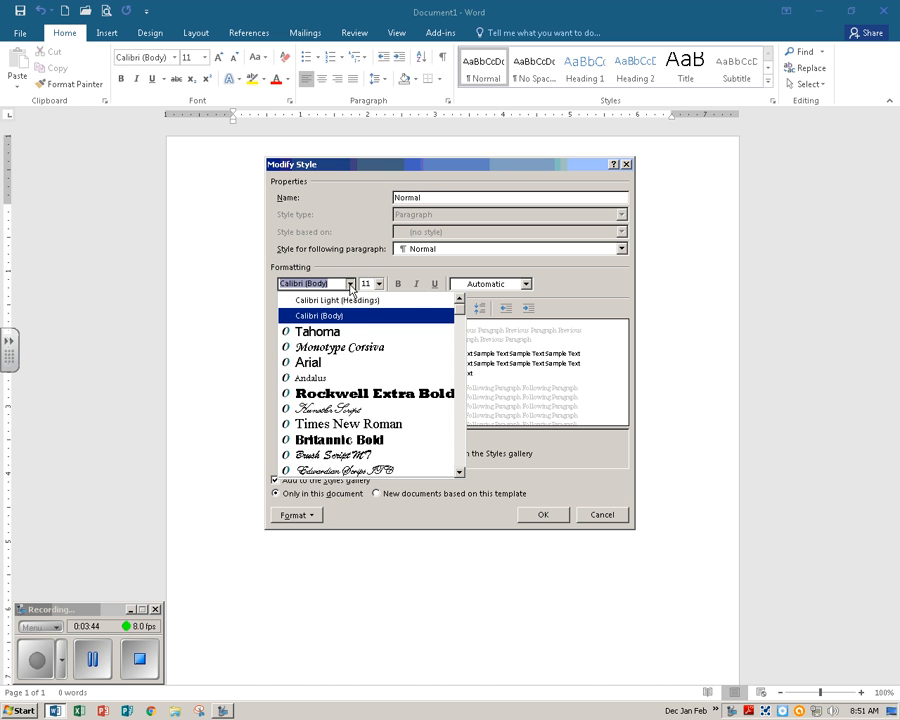
key("Down")
key("Down")
key("Down")
key("Down")
key("Down")
key("Down")
key("Down")
key("Down")
key("Down")
key("Down")
key("Down")
key("Down")
key("Down")
key("Down")
key("Down")
key("Down")
key("Down")
key("Down")
key("Down")
key("Down")
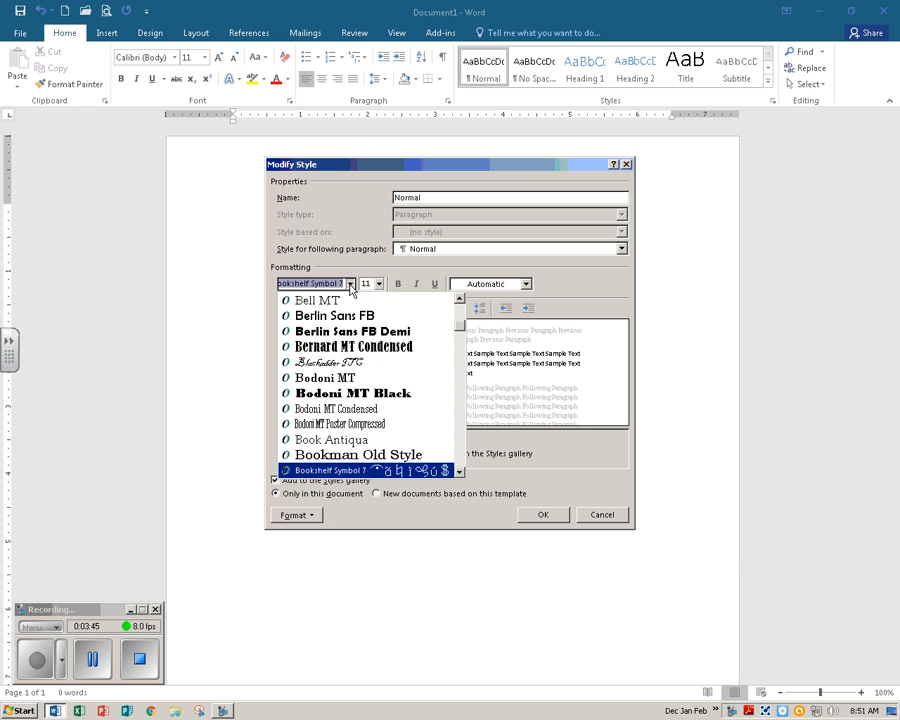
key("Down")
key("Down")
key("Down")
key("Down")
key("Down")
key("Down")
key("Down")
key("Down")
key("Down")
key("Down")
key("Down")
key("Down")
key("Down")
key("Down")
key("Down")
key("Down")
key("Down")
key("Down")
key("Down")
key("Down")
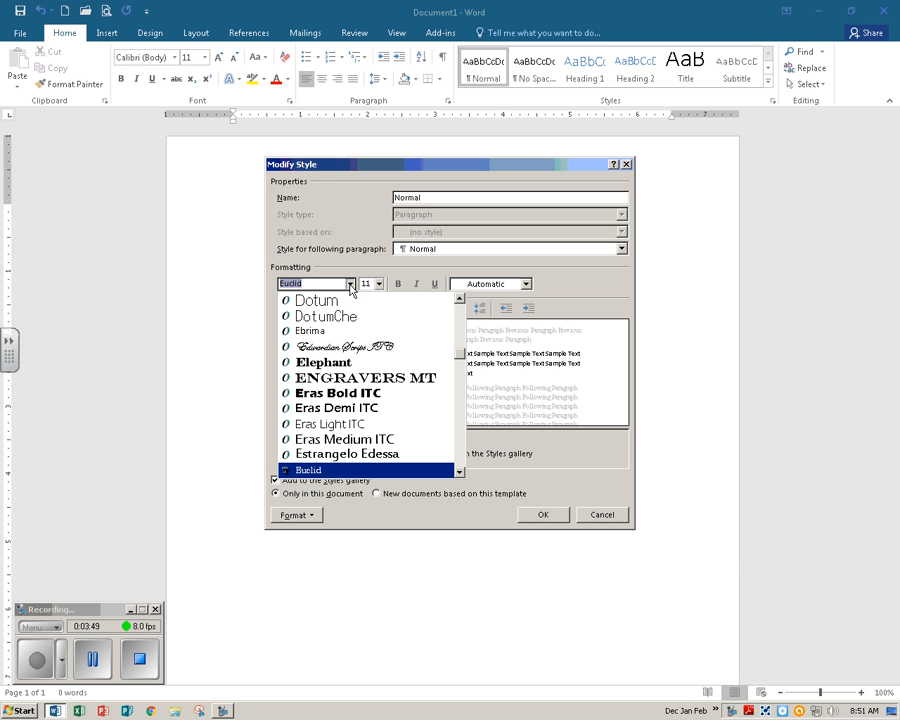
key("Home")
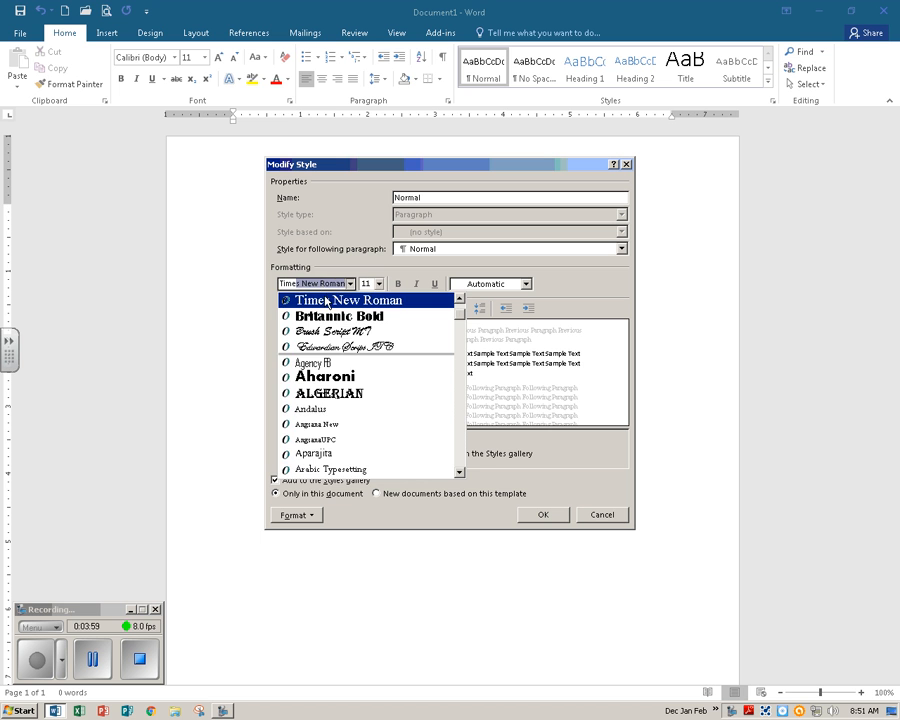
left_click(324, 300)
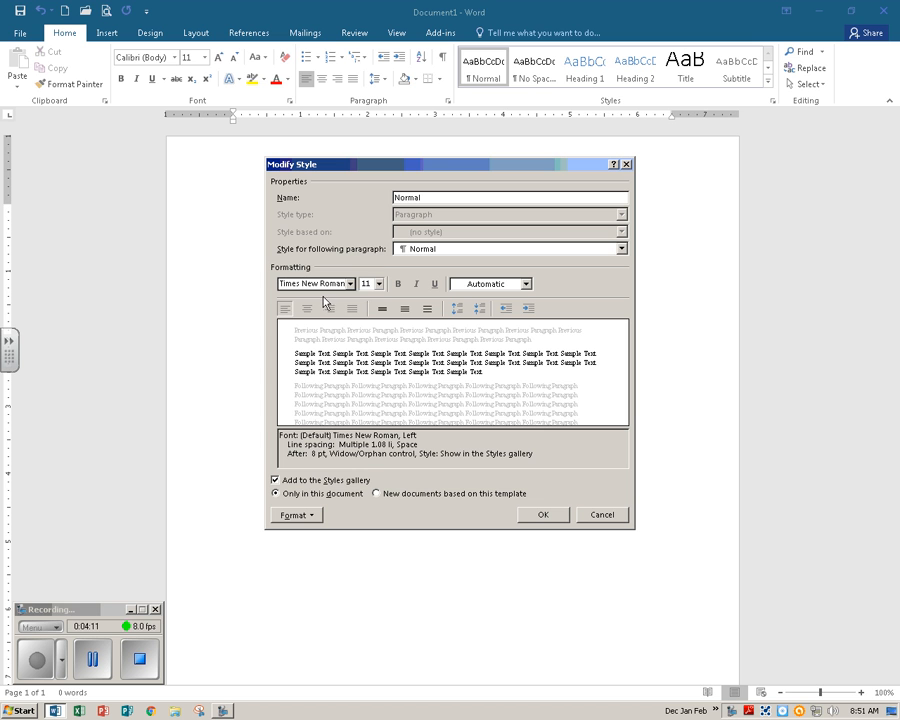
Set the Normal style's font size to 12 pt, keep it for this document only, and apply the changes.
left_click(379, 284)
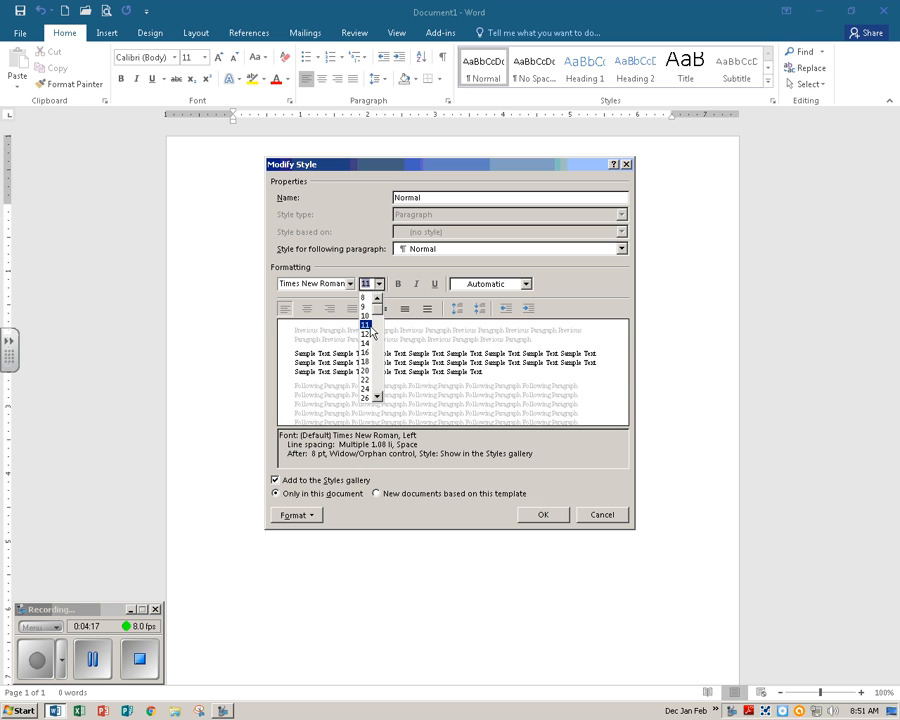
left_click(367, 334)
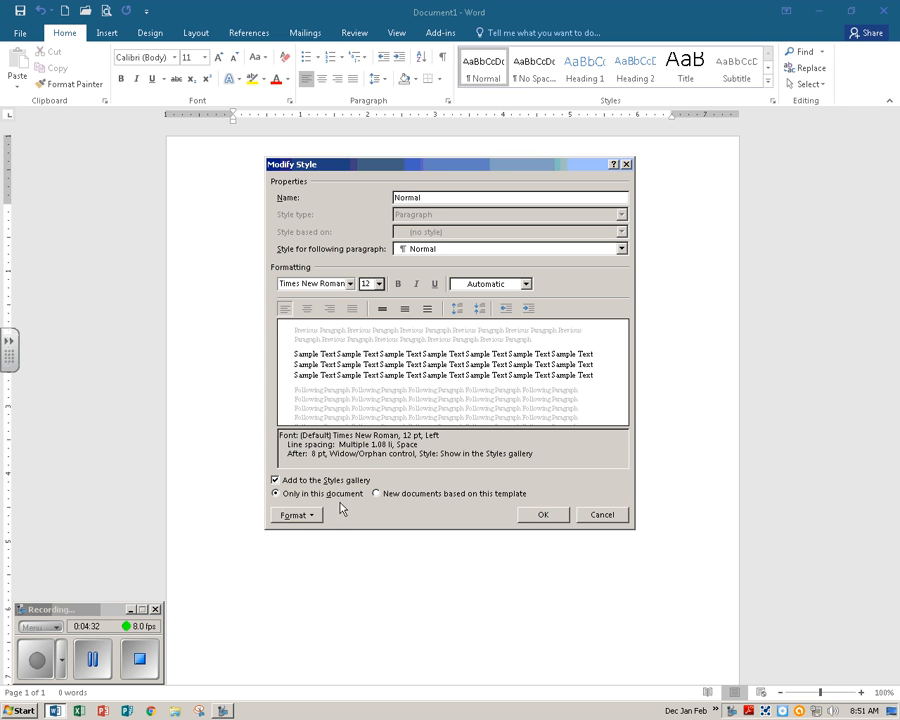
left_click(277, 497)
left_click(545, 516)
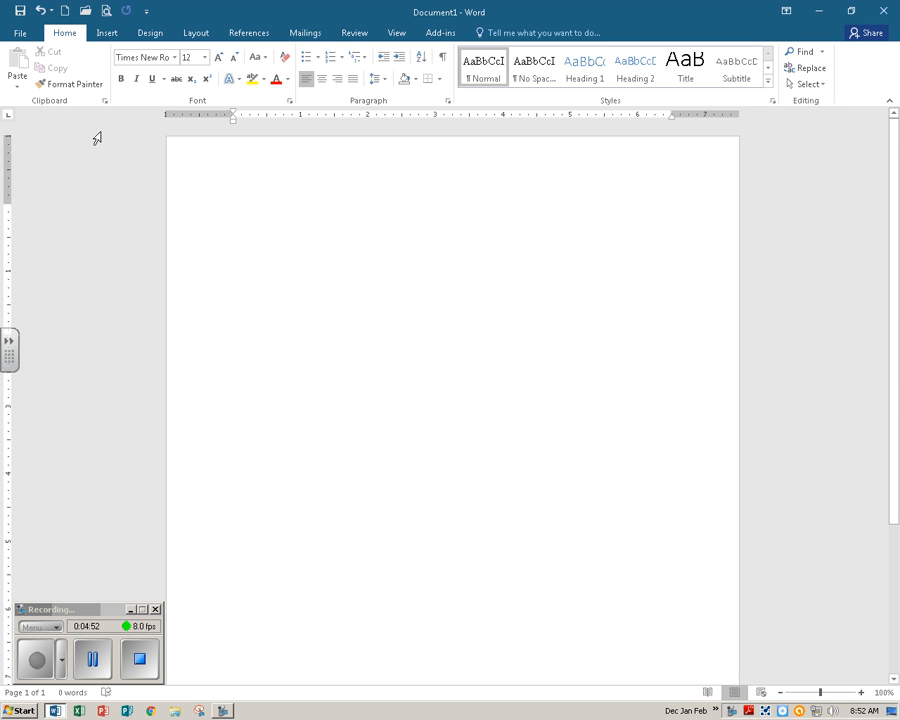
Open Save As and browse to the Computer I > WORD folder on the M: network drive.
left_click(22, 34)
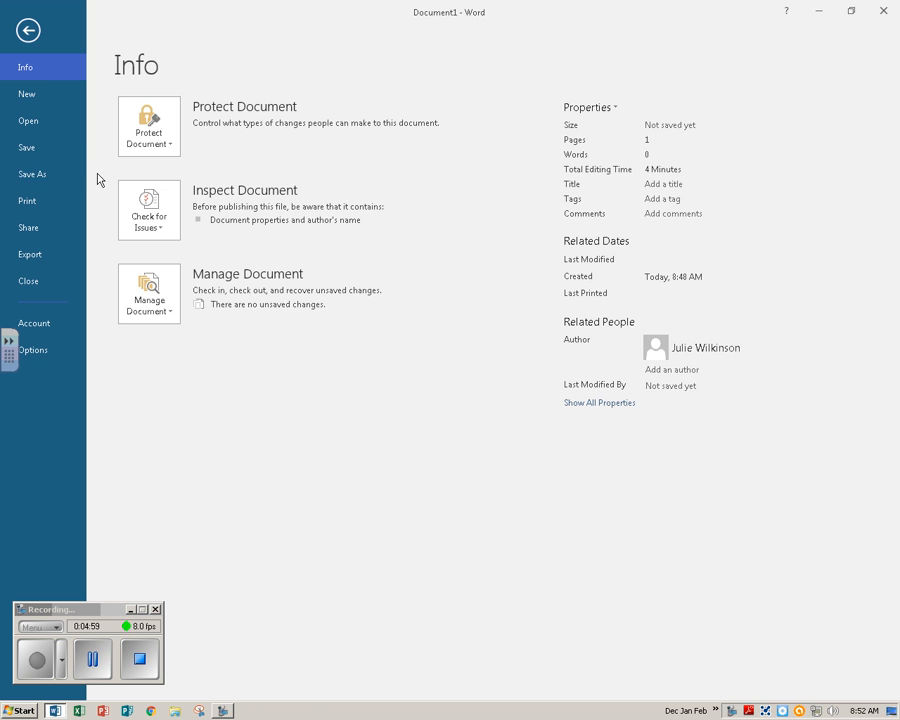
left_click(43, 175)
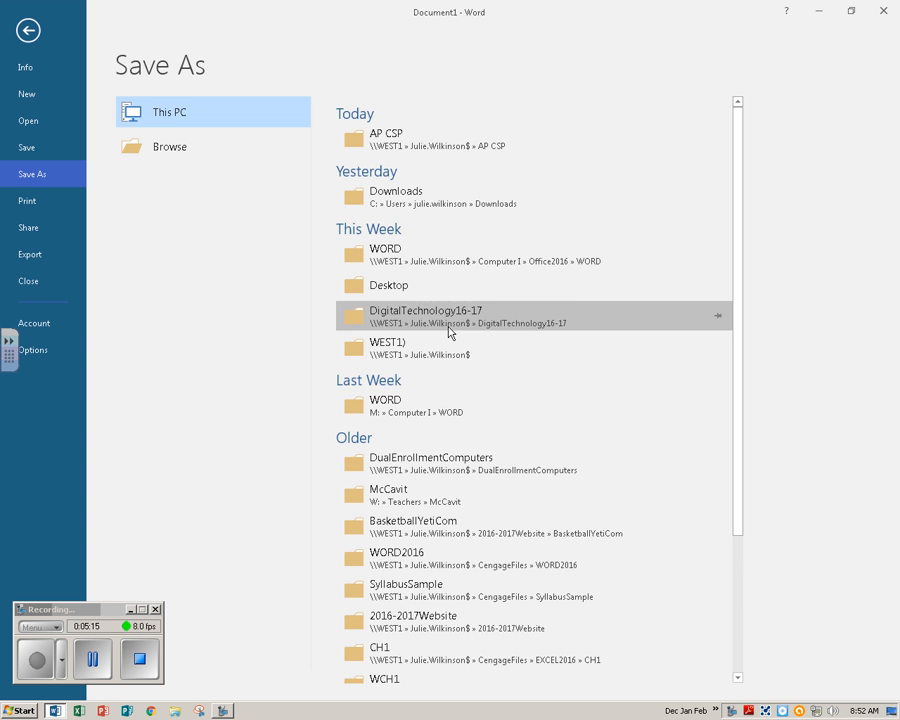
scroll(430, 336, "down", 1)
scroll(450, 334, "down", 4)
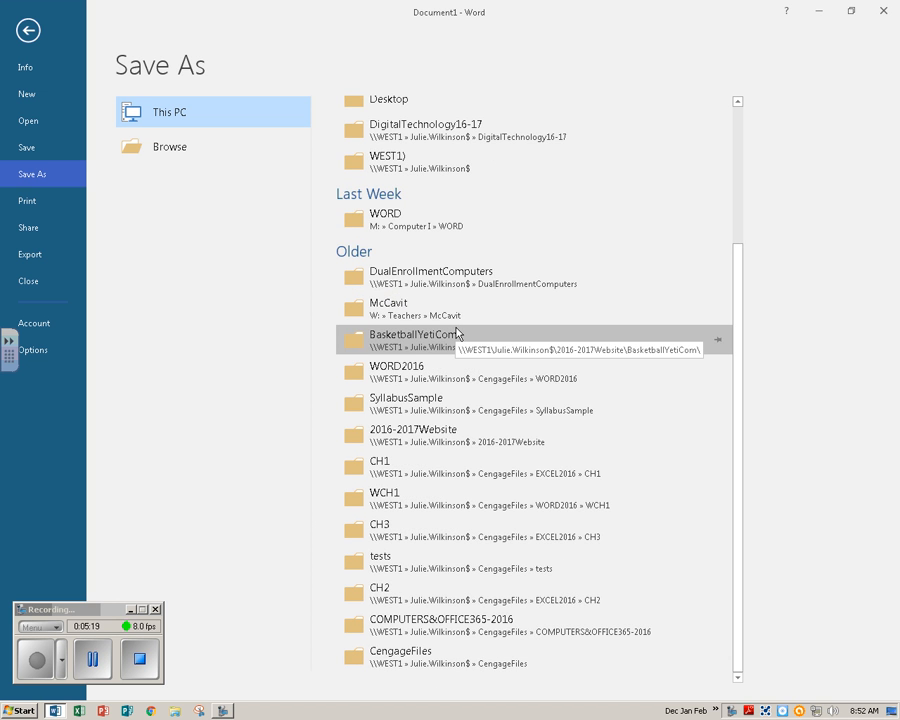
scroll(456, 333, "up", 5)
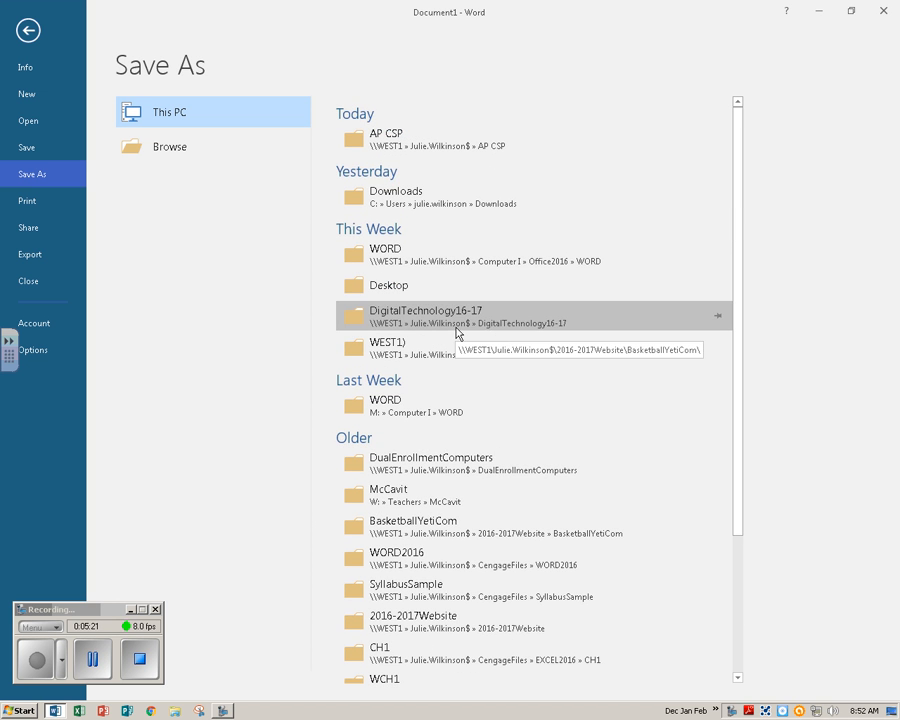
left_click(166, 150)
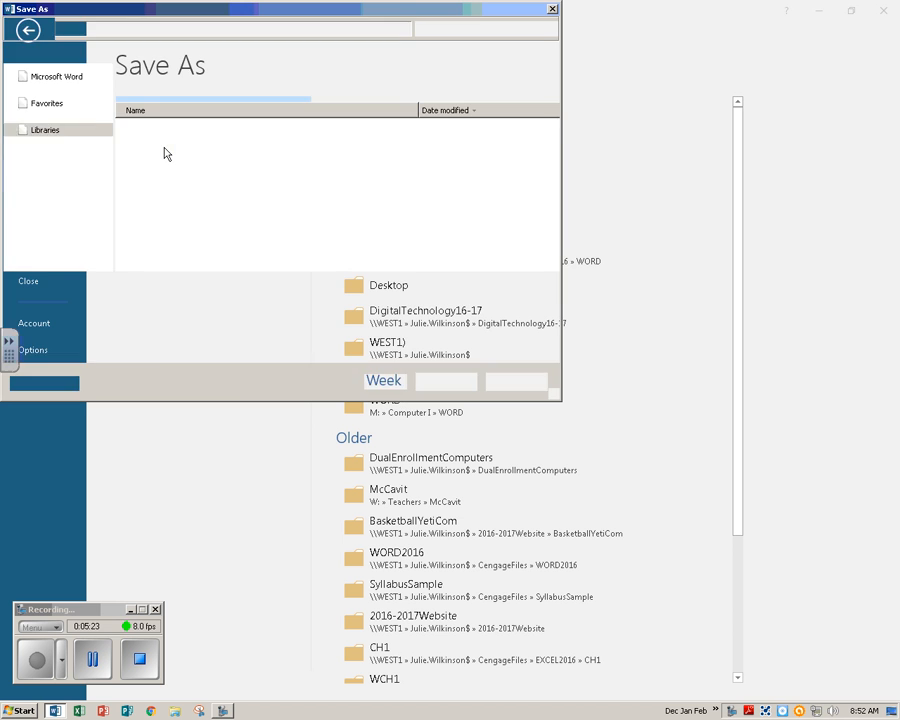
scroll(74, 137, "down", 2)
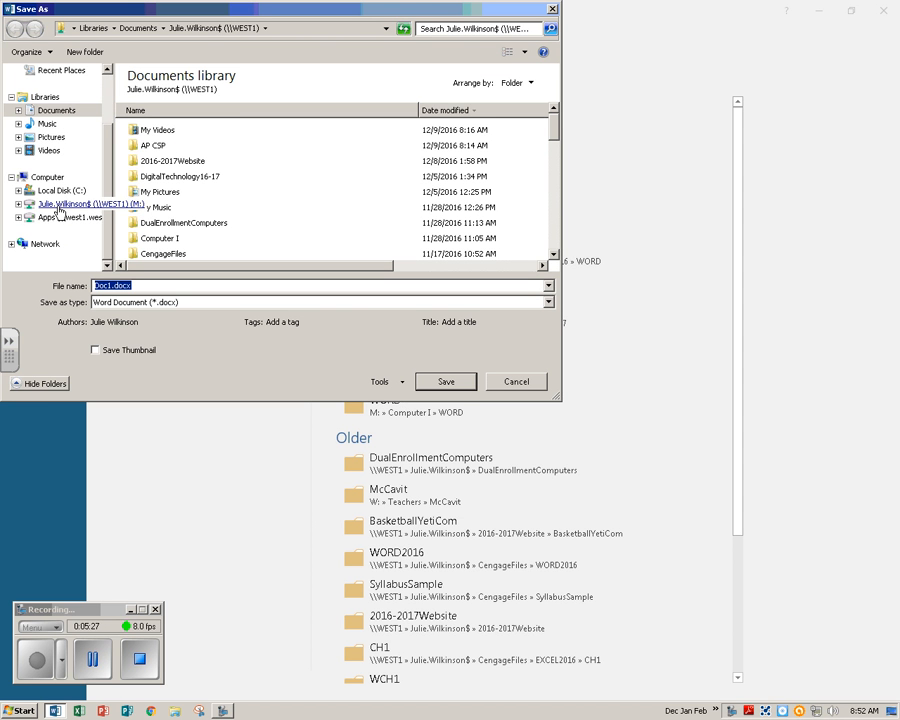
left_click(45, 178)
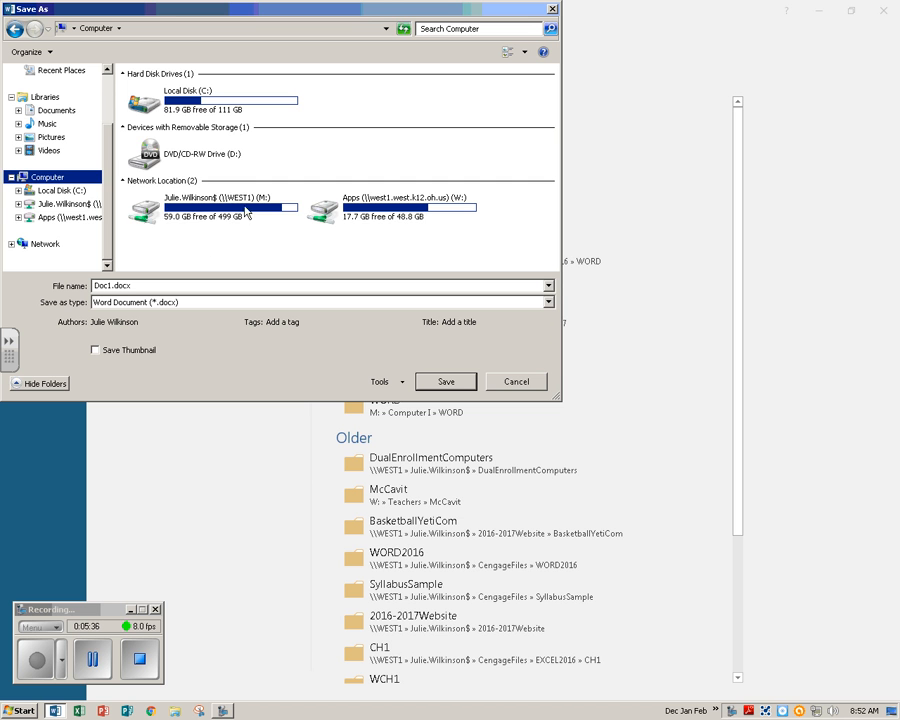
double_click(193, 210)
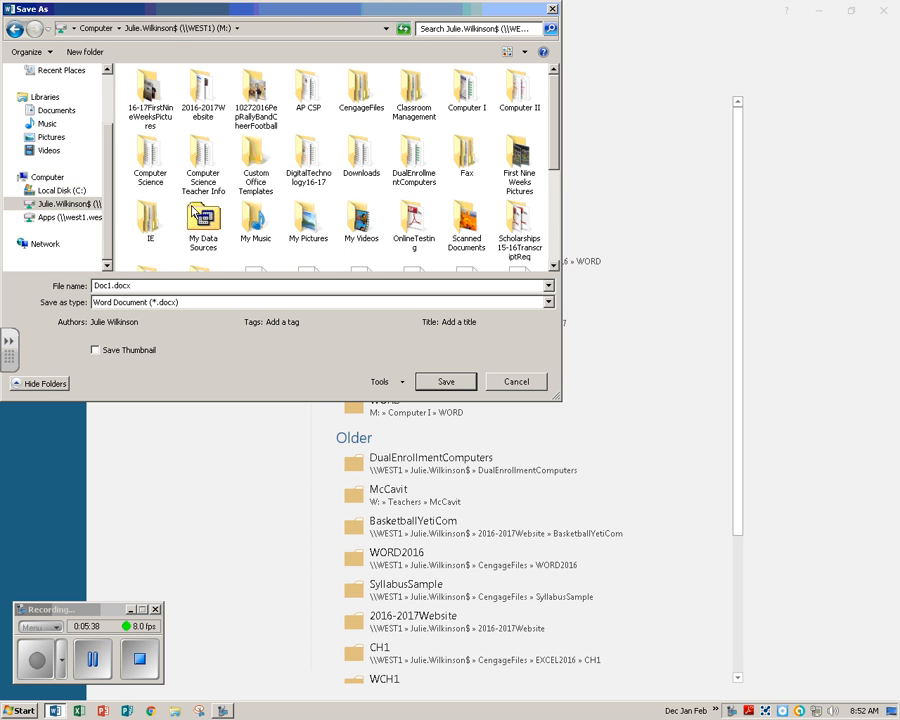
double_click(466, 95)
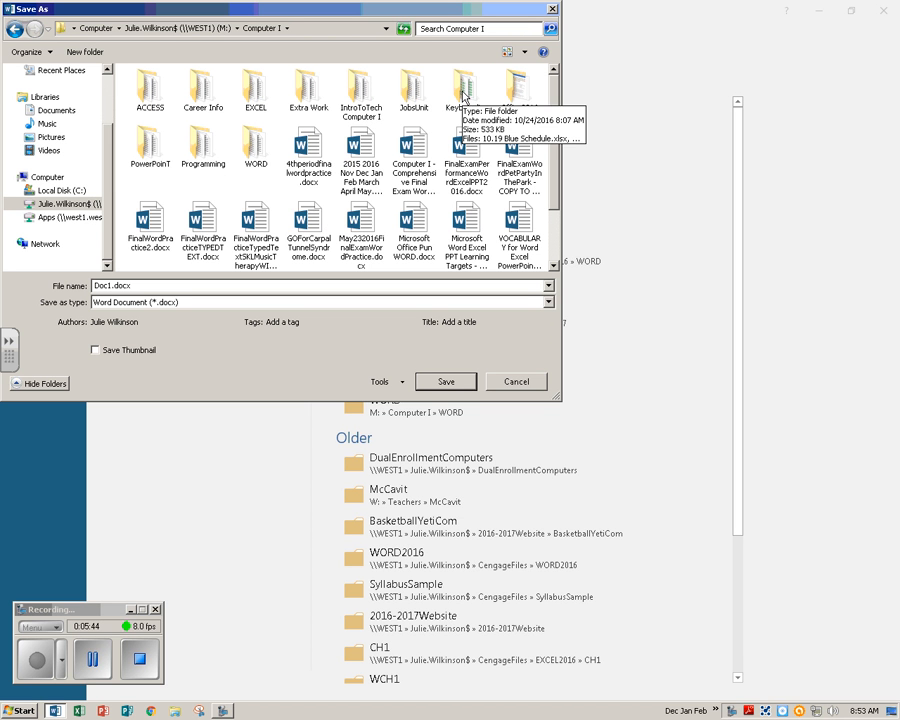
double_click(258, 142)
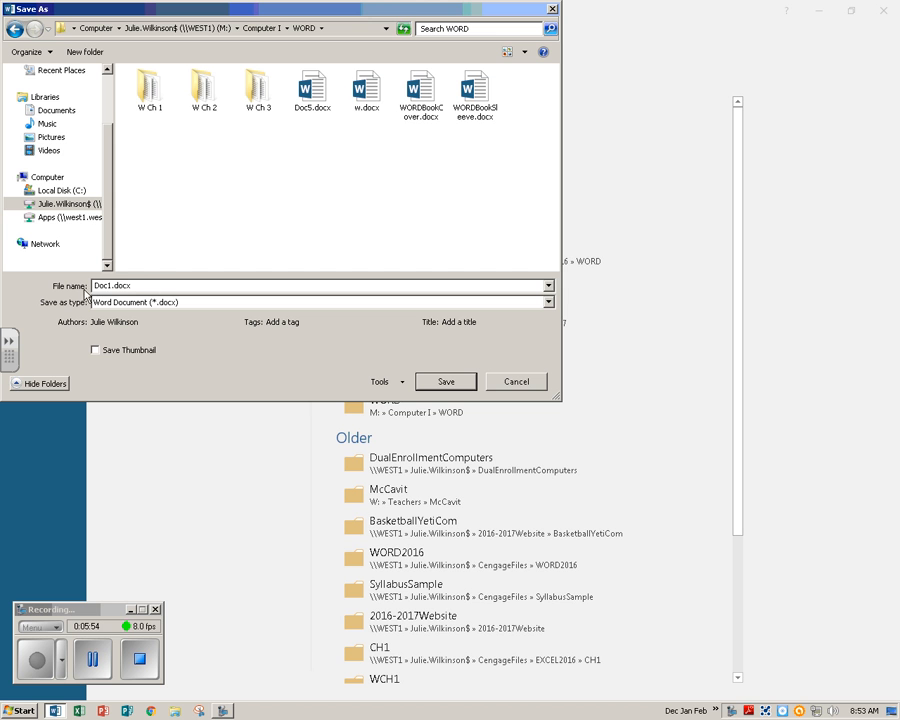
Save the document in that folder as FirstLastNameResearchPaper1.
double_click(143, 286)
type("FirstLastName")
left_click(93, 660)
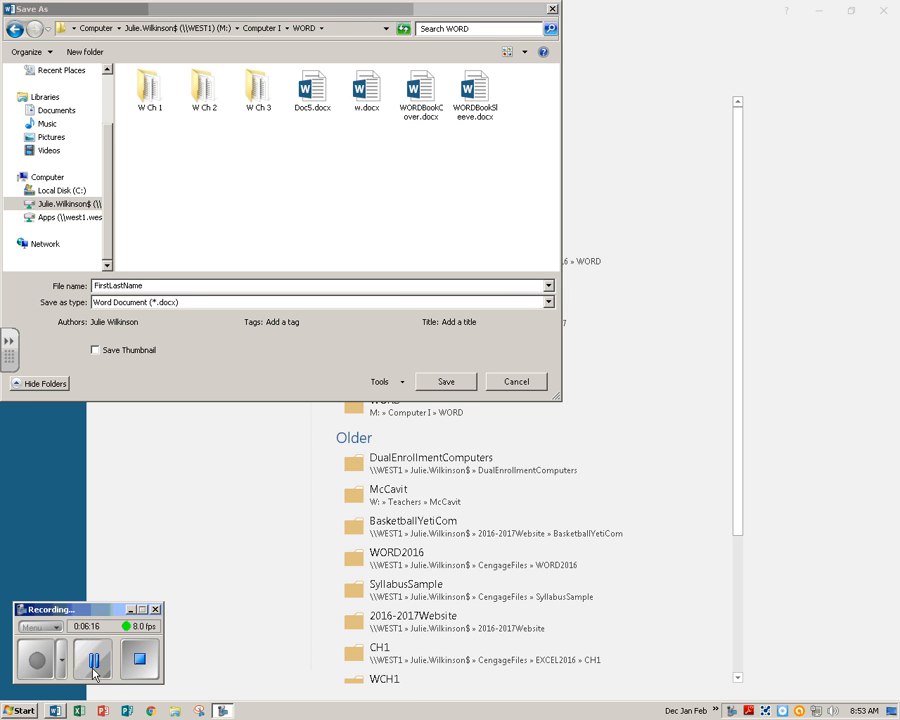
left_click(145, 287)
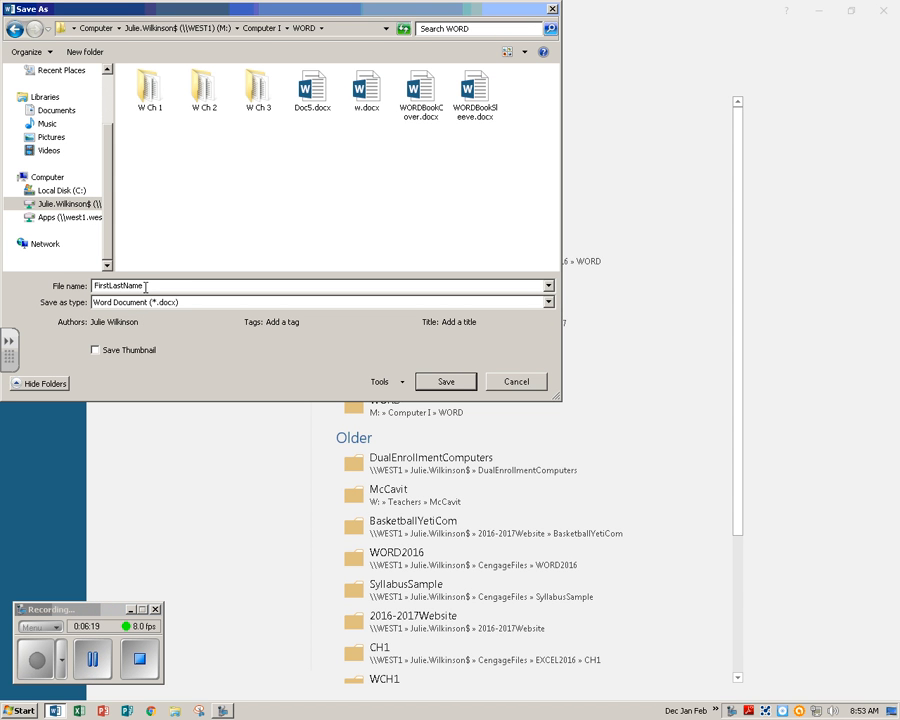
type("ResearchPaper1")
left_click(446, 381)
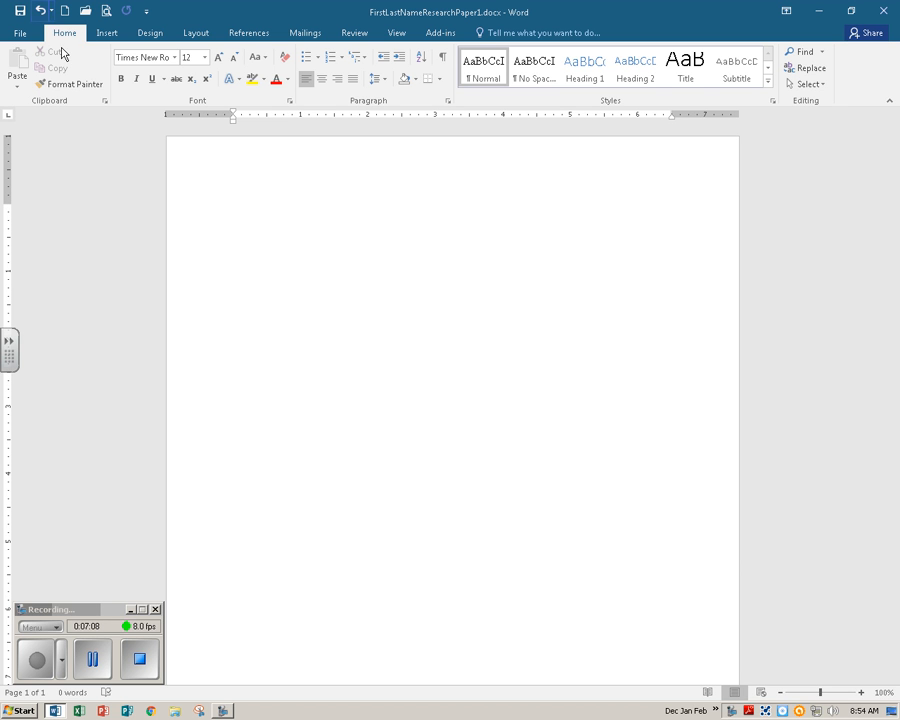
Remove the space after paragraphs and update the Normal style to match the selection.
left_click(386, 80)
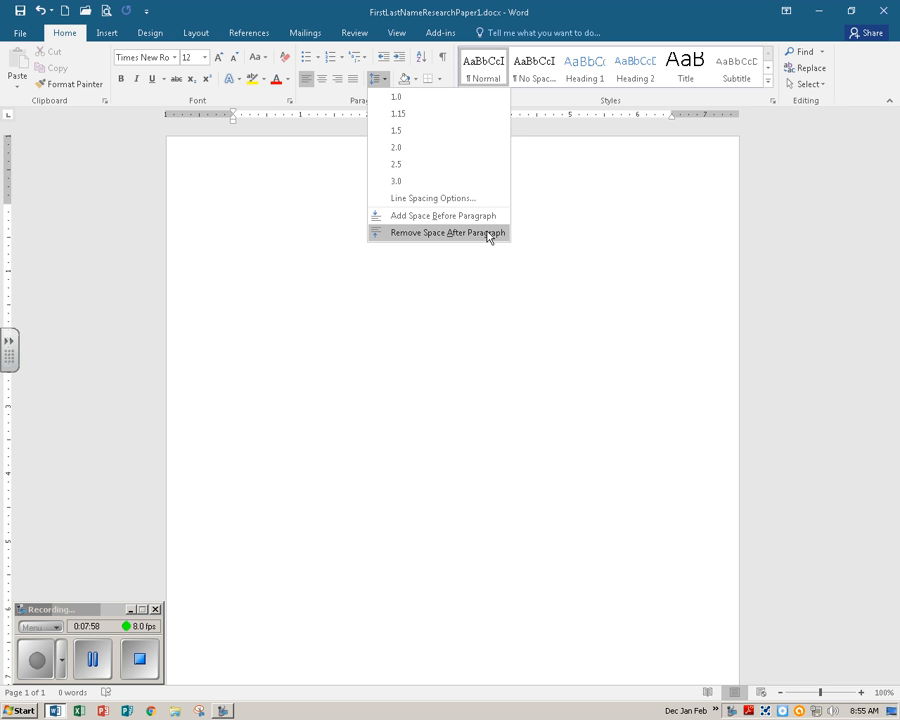
left_click(447, 233)
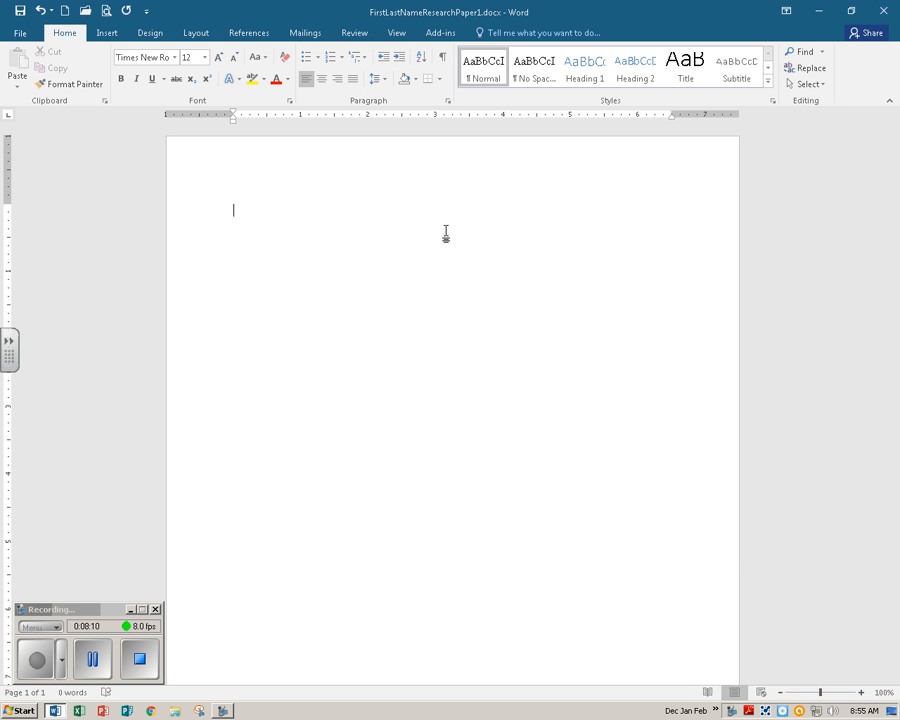
right_click(482, 66)
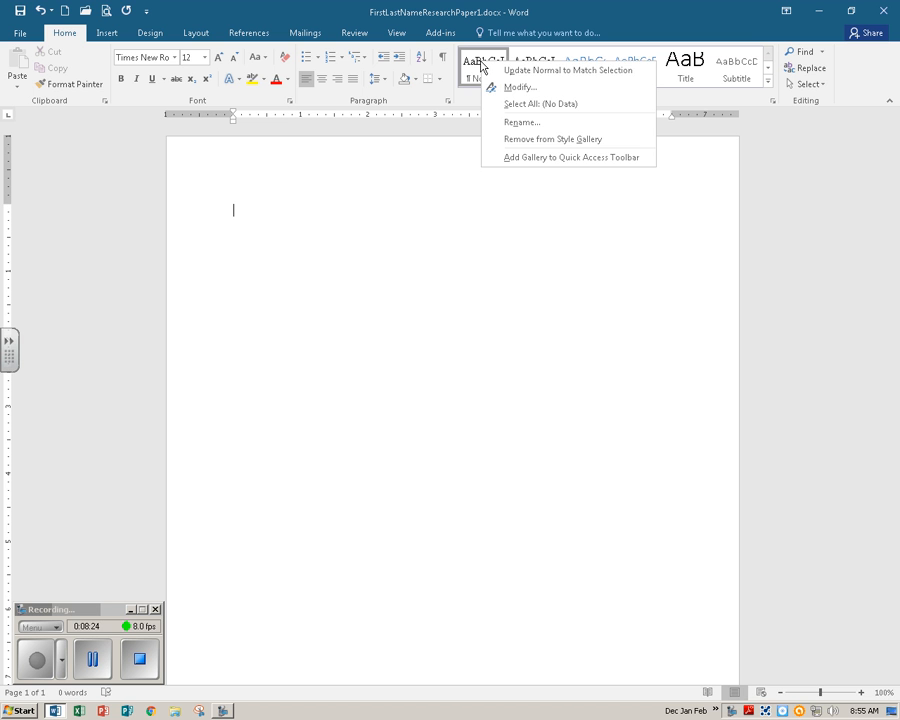
left_click(592, 70)
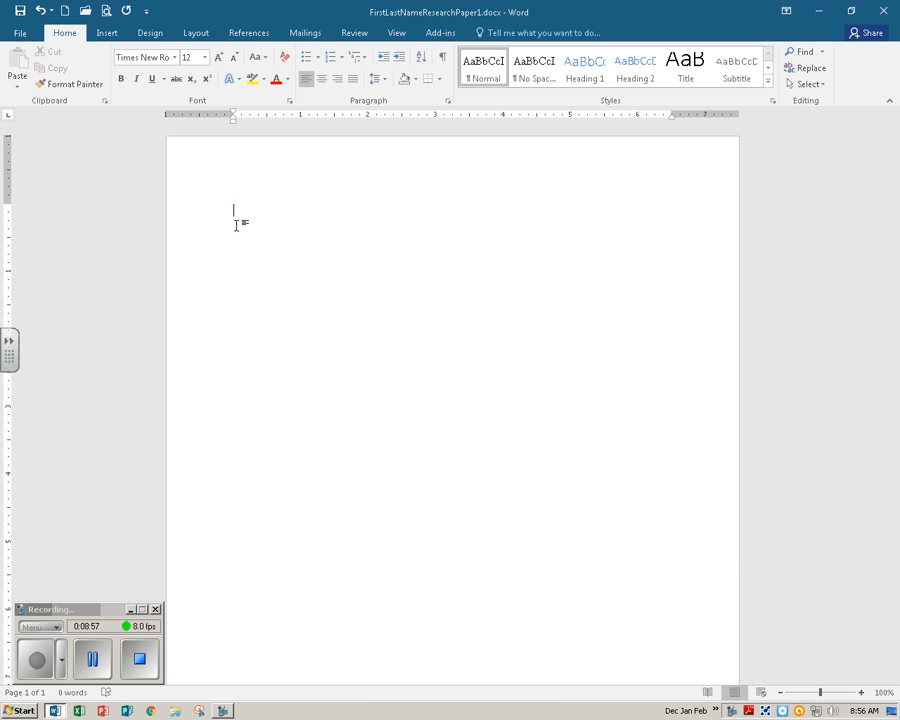
Open the page header for editing.
left_click(108, 36)
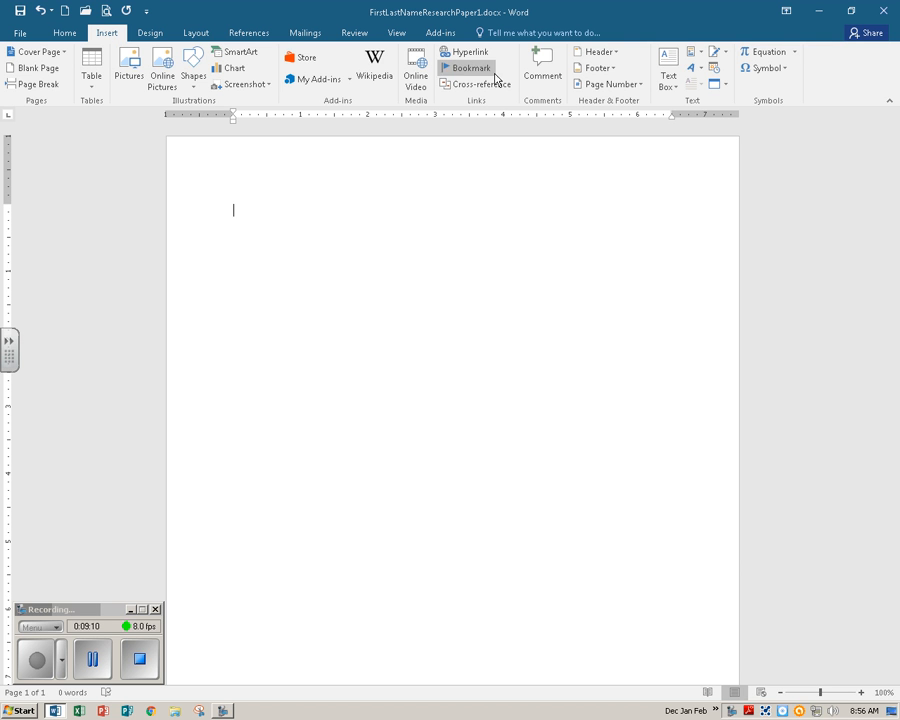
left_click(616, 55)
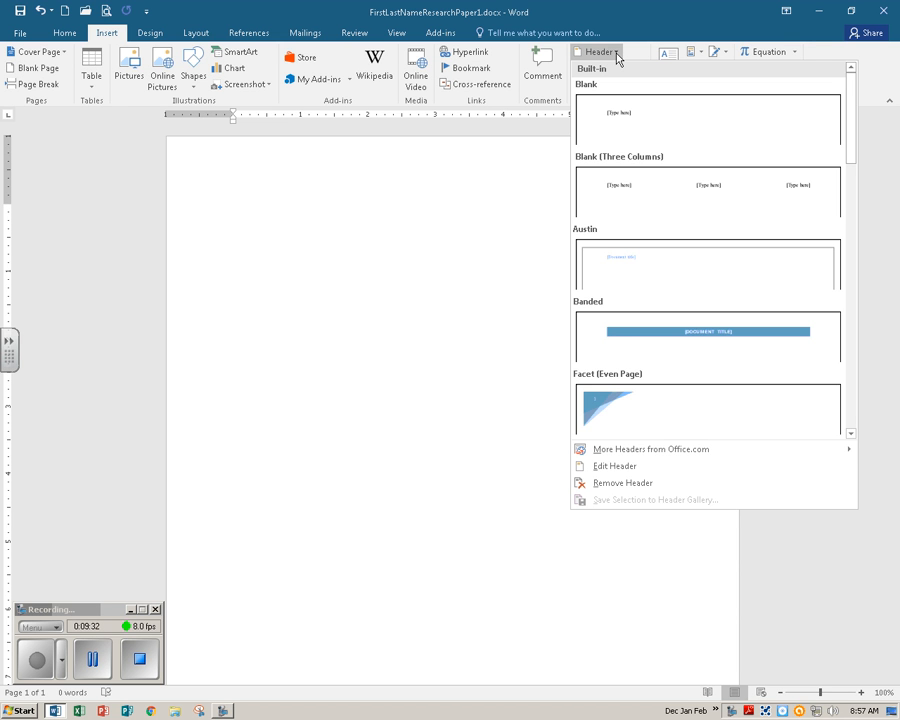
scroll(685, 171, "down", 4)
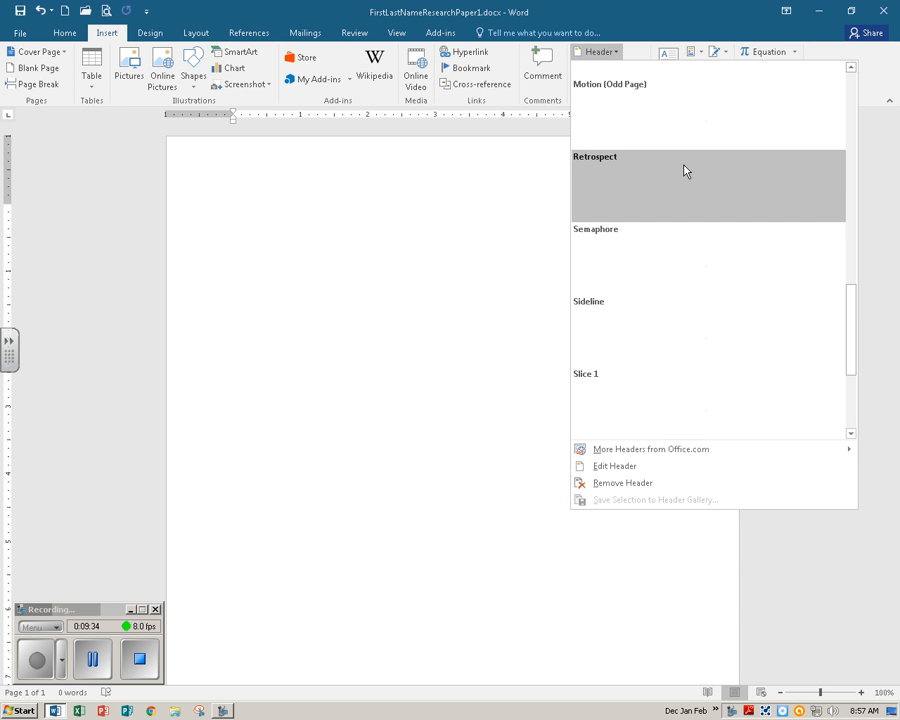
scroll(855, 294, "down", 4)
left_click_drag(851, 360, 870, 137)
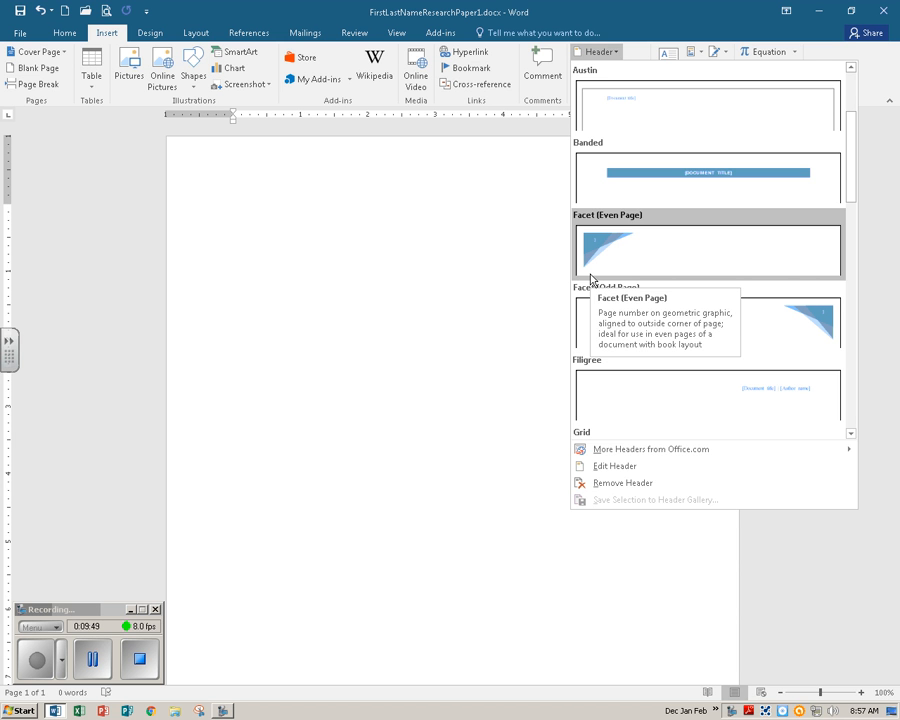
left_click(628, 474)
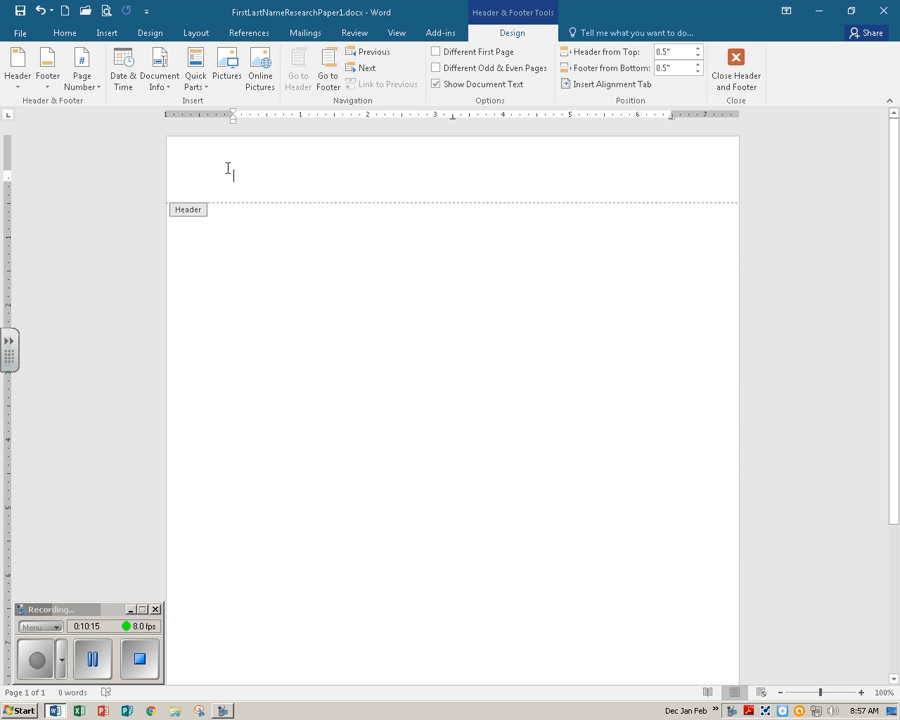
Right-align the header and enter the author's last name in it.
left_click(80, 34)
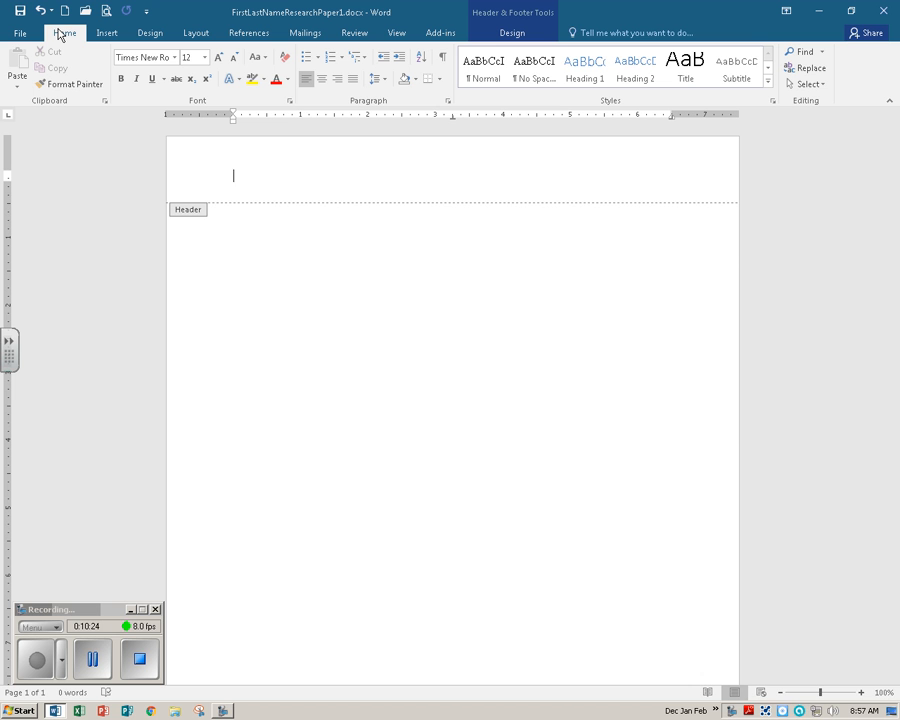
left_click(341, 80)
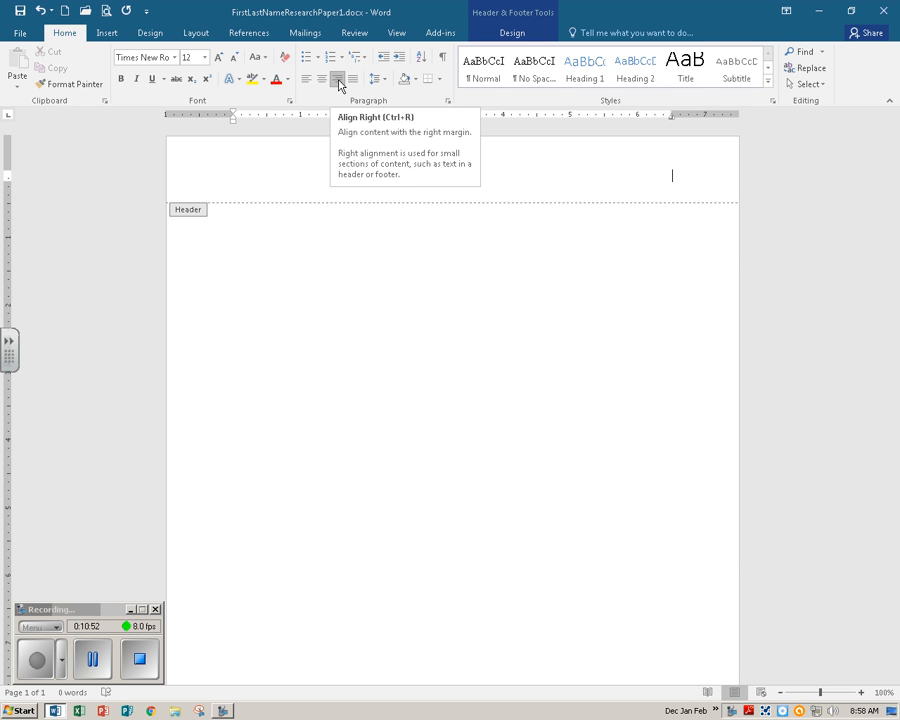
type("Ca")
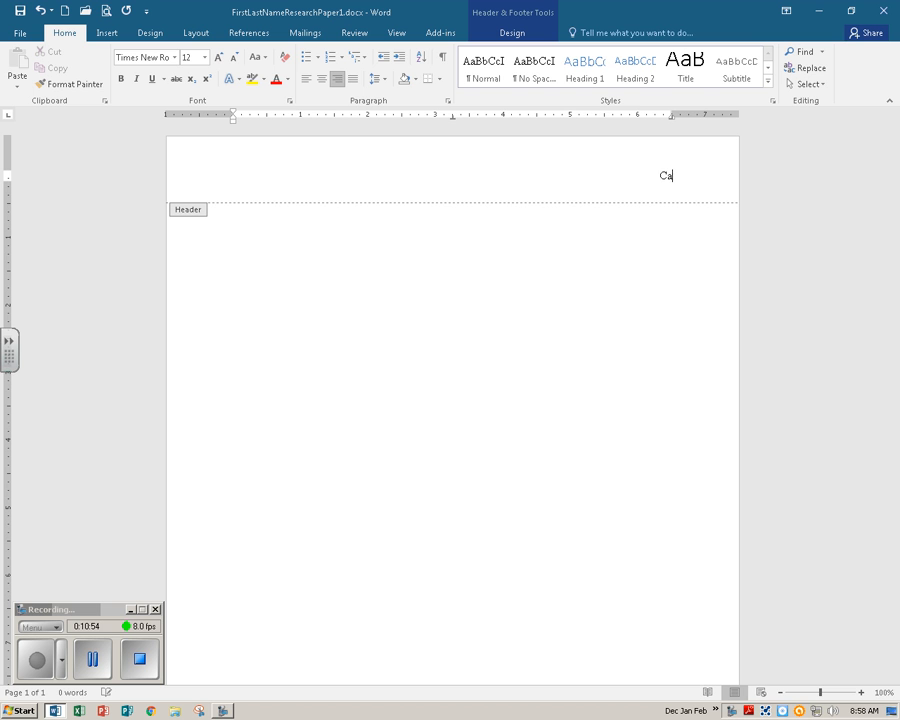
type("rter")
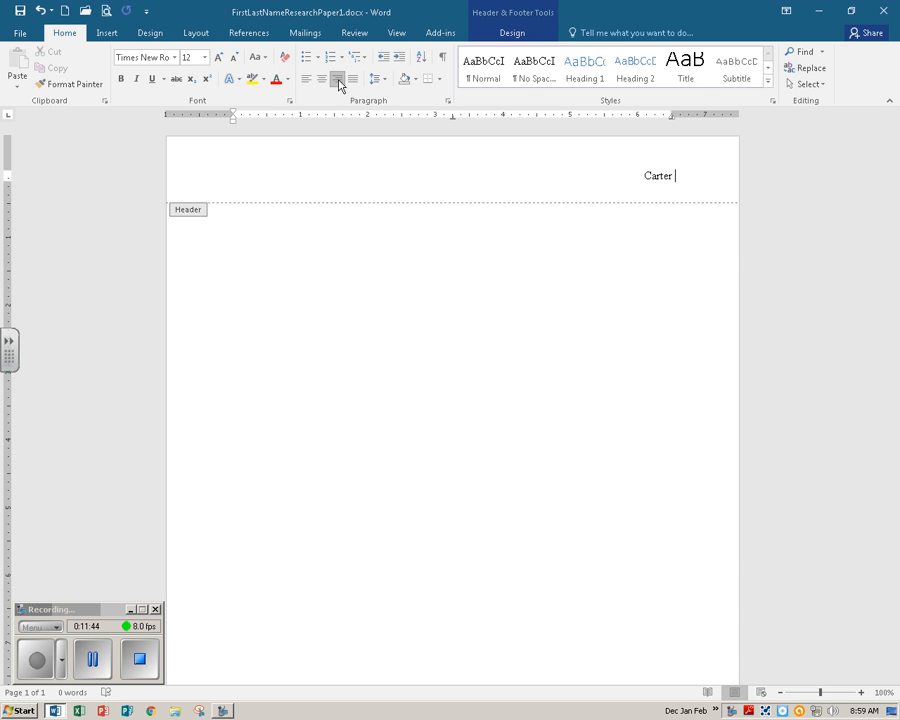
Insert a Plain Number page number at the current position after the last name in the header.
left_click(516, 35)
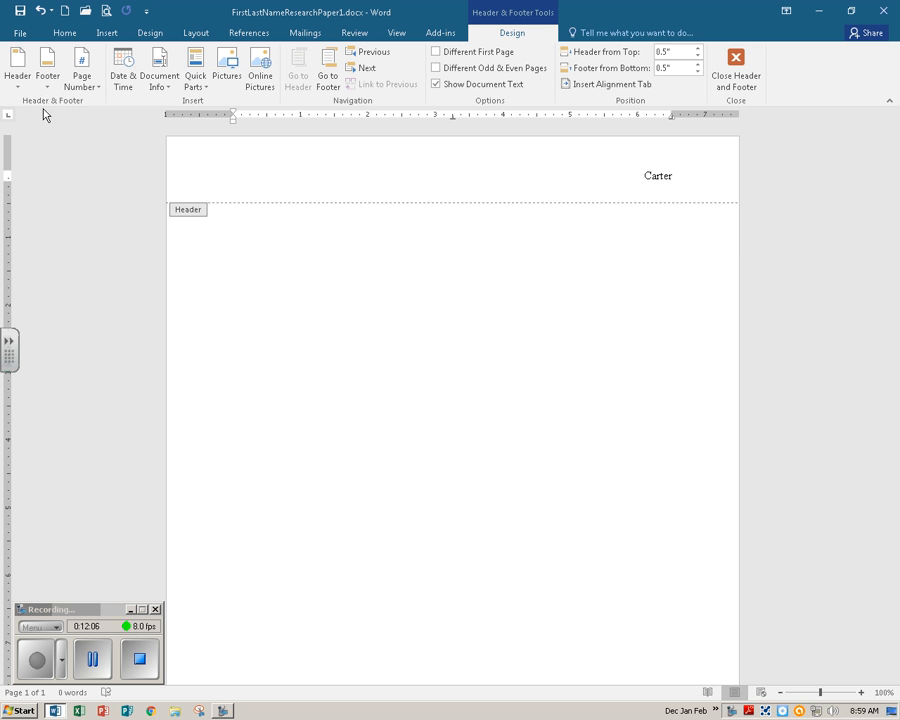
left_click(99, 90)
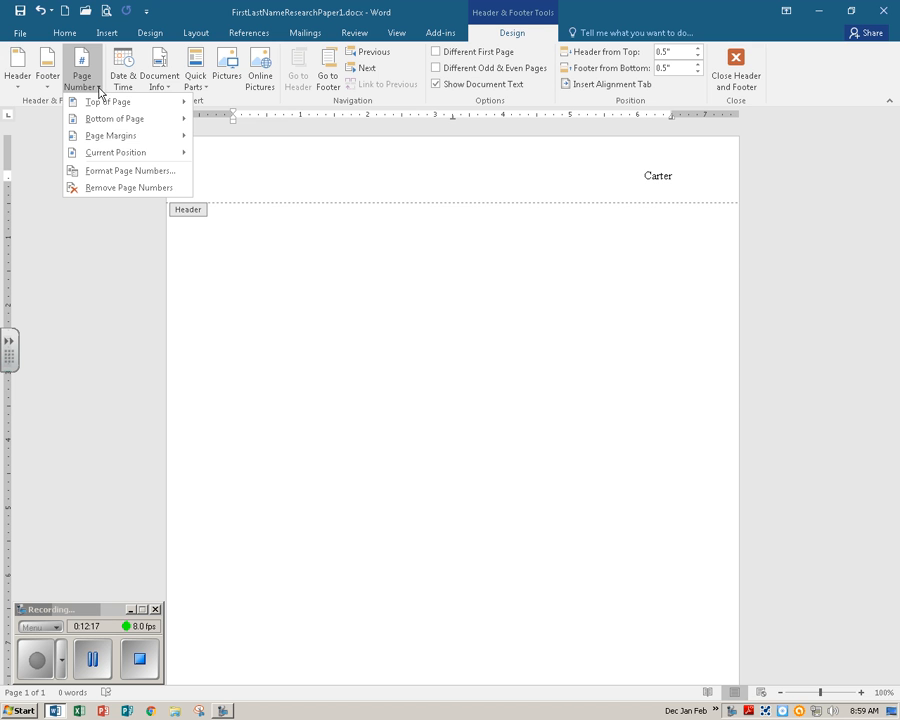
mouse_move(106, 152)
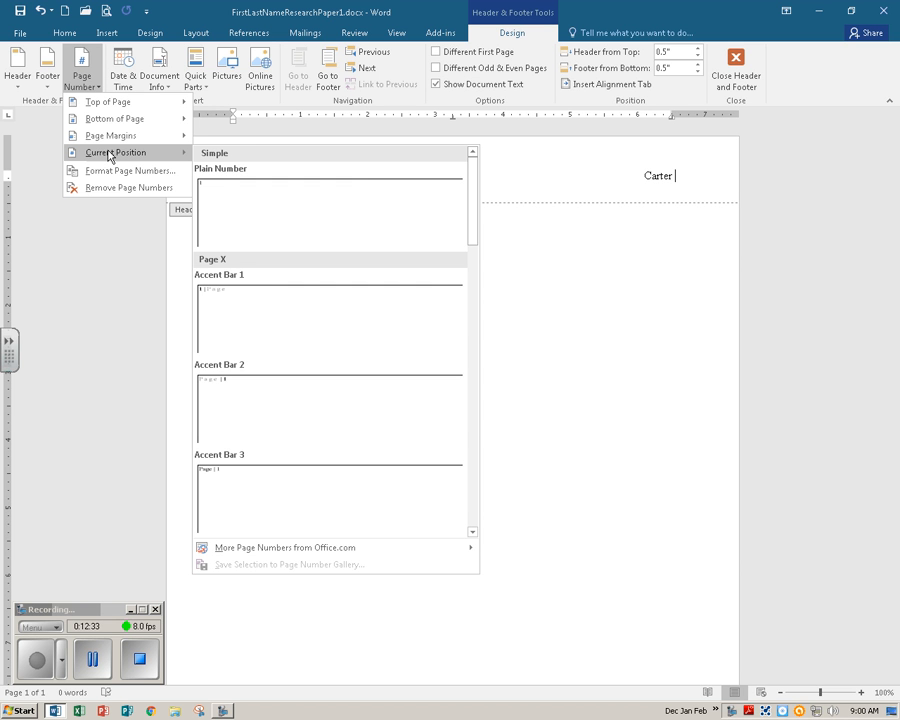
mouse_move(473, 194)
left_mouse_down()
mouse_move(466, 326)
mouse_move(476, 488)
mouse_move(476, 191)
left_mouse_up()
mouse_move(475, 190)
left_mouse_down()
mouse_move(476, 243)
mouse_move(483, 205)
left_mouse_up()
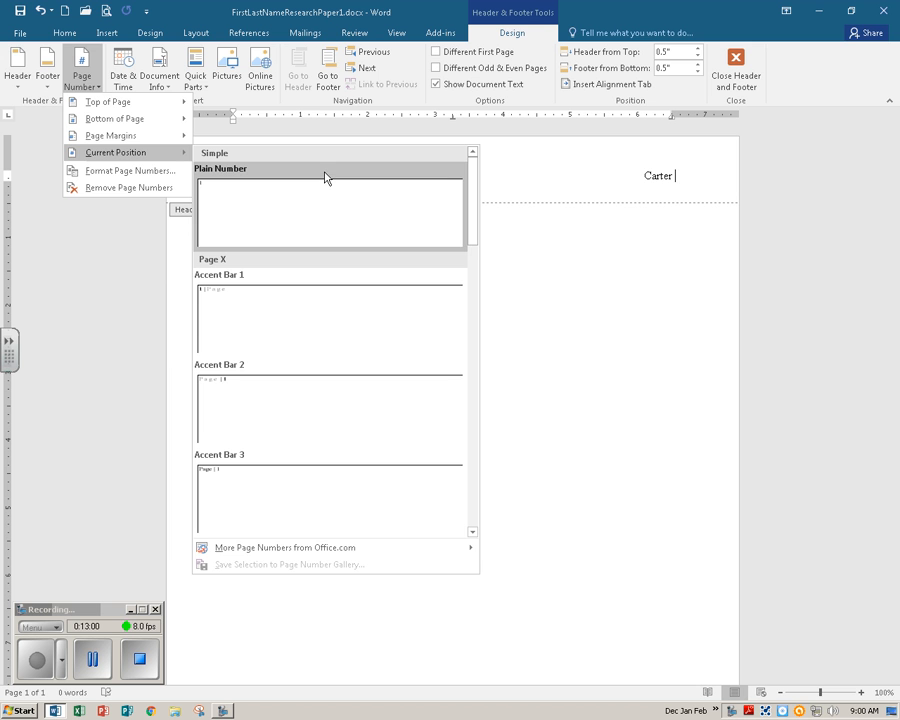
left_click(316, 207)
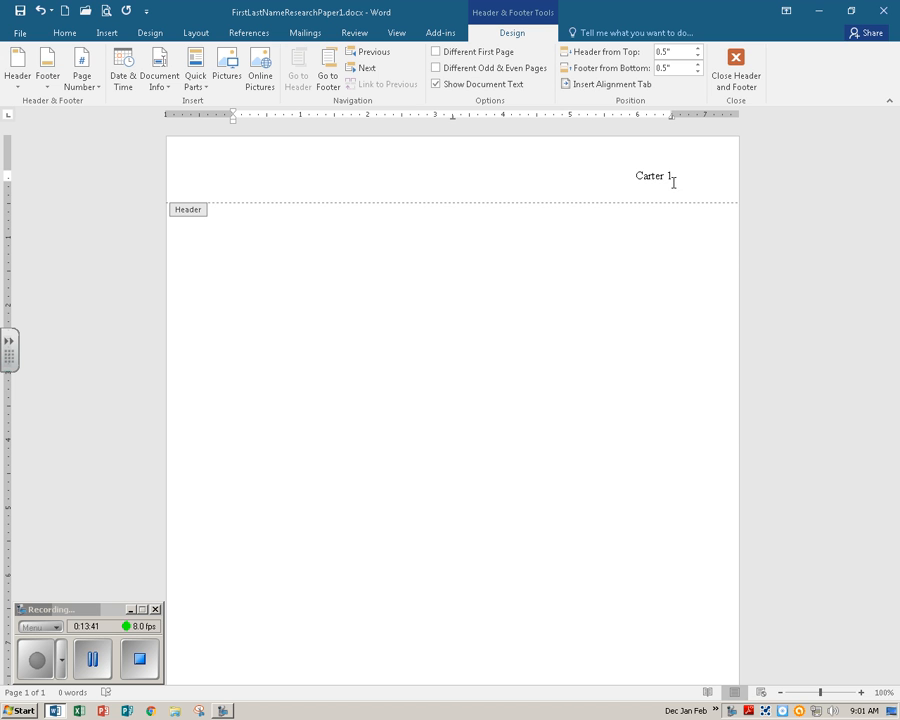
Save the document and close the header and footer.
left_click(22, 15)
left_click(736, 62)
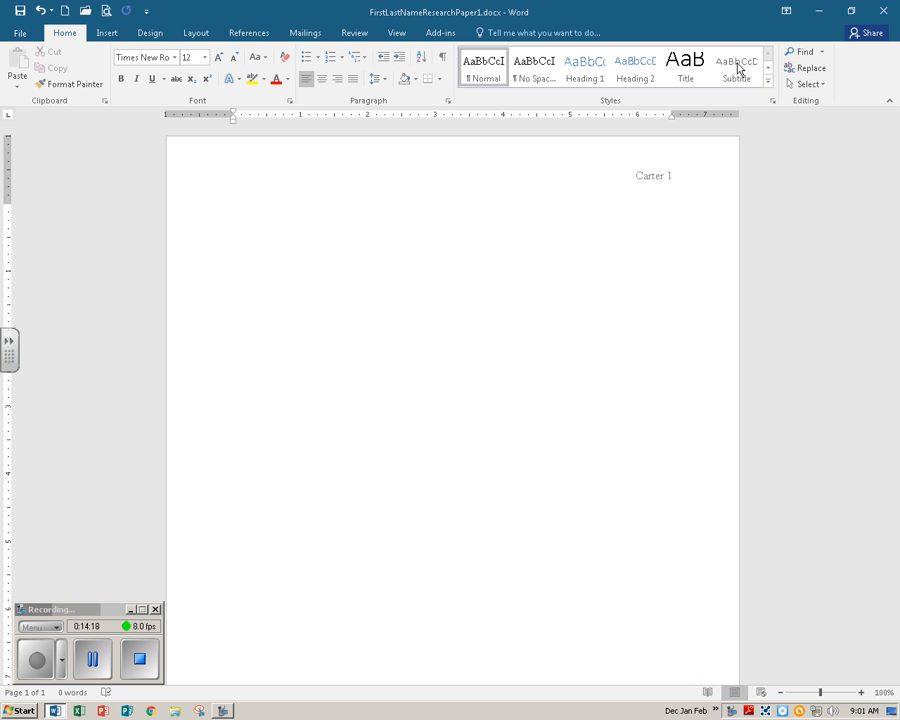